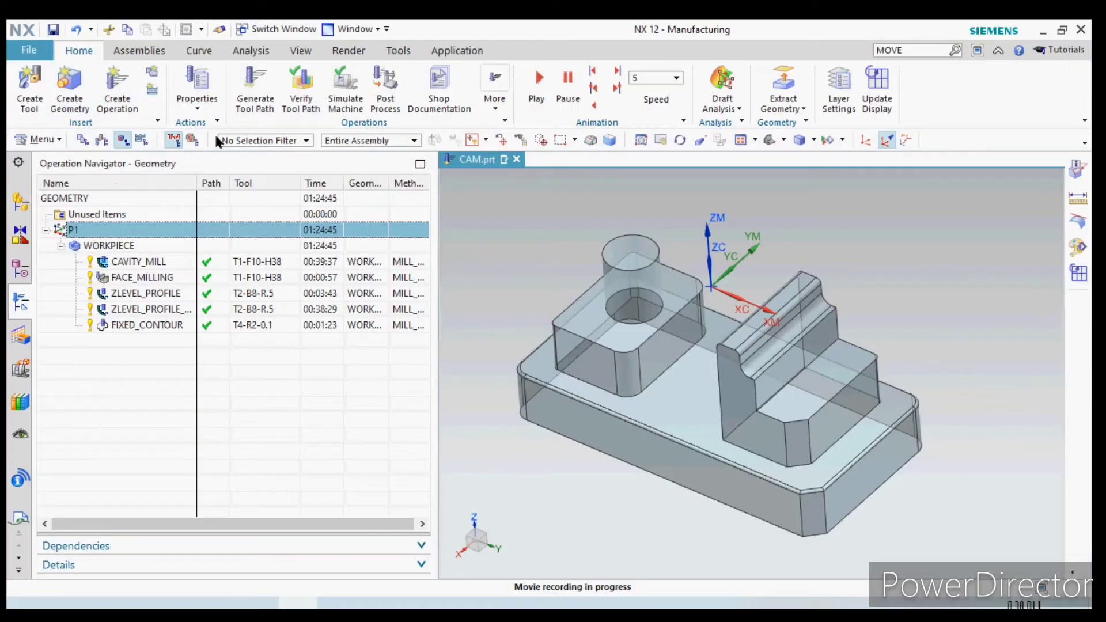
# Start Verify Tool Path and arrange the panels and 3D view of the part
pyautogui.click(296, 107)
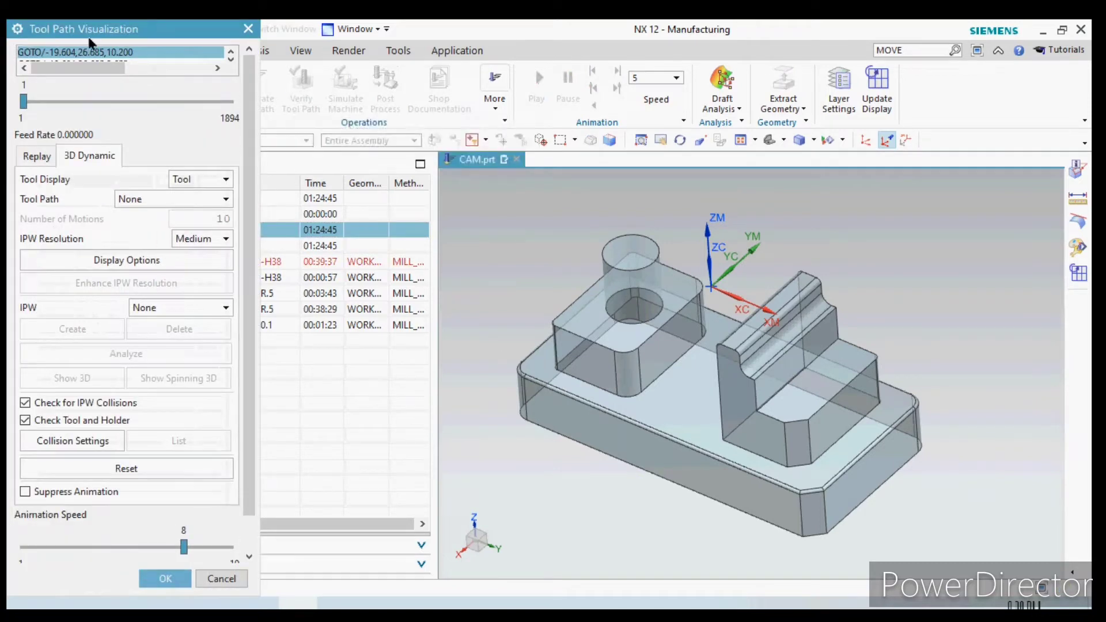
pyautogui.moveTo(110, 31); pyautogui.dragTo(190, 32)
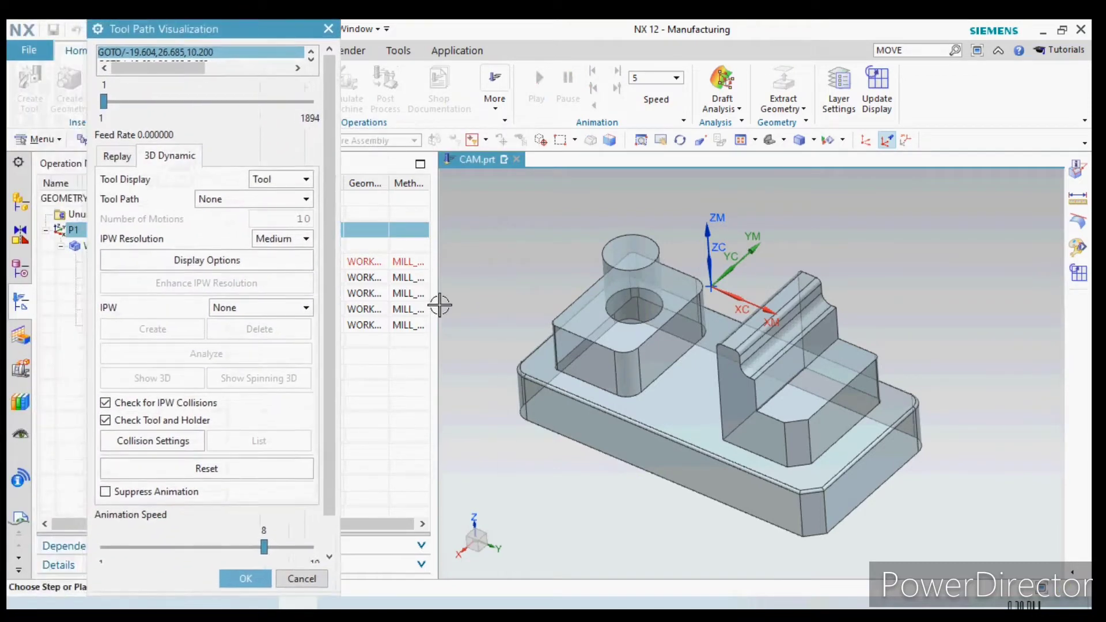
pyautogui.moveTo(387, 301); pyautogui.dragTo(311, 301)
pyautogui.moveTo(663, 322)
pyautogui.mouseDown(button='middle')
pyautogui.moveTo(716, 261)
pyautogui.moveTo(678, 348)
pyautogui.moveTo(679, 284)
pyautogui.mouseUp(button='middle')
pyautogui.scroll(-5, 717, 261)
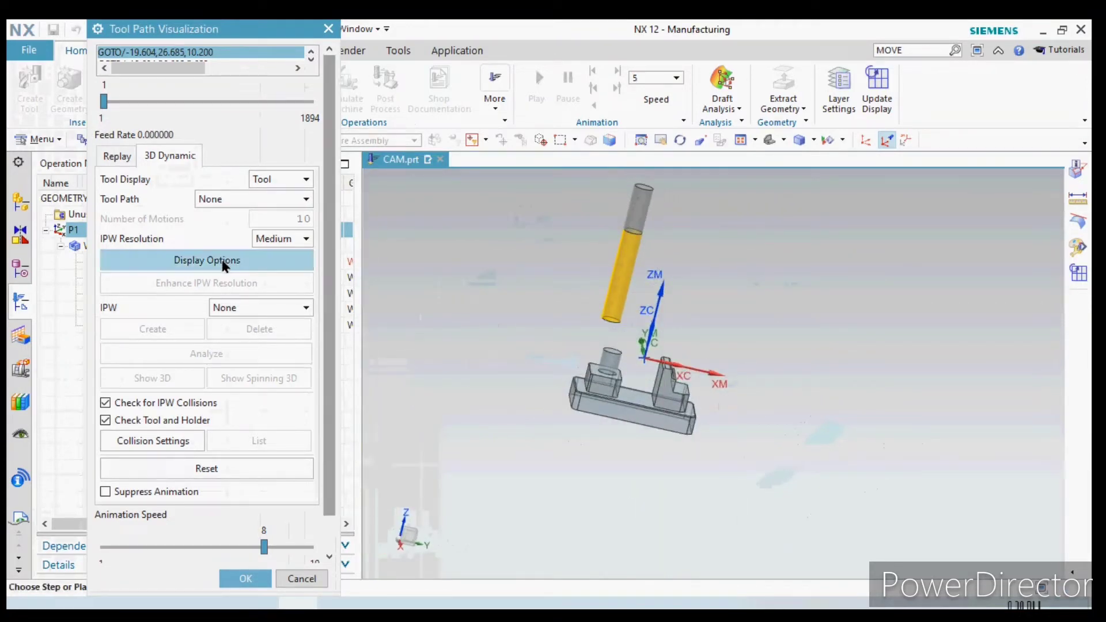
pyautogui.scroll(-2, 330, 440)
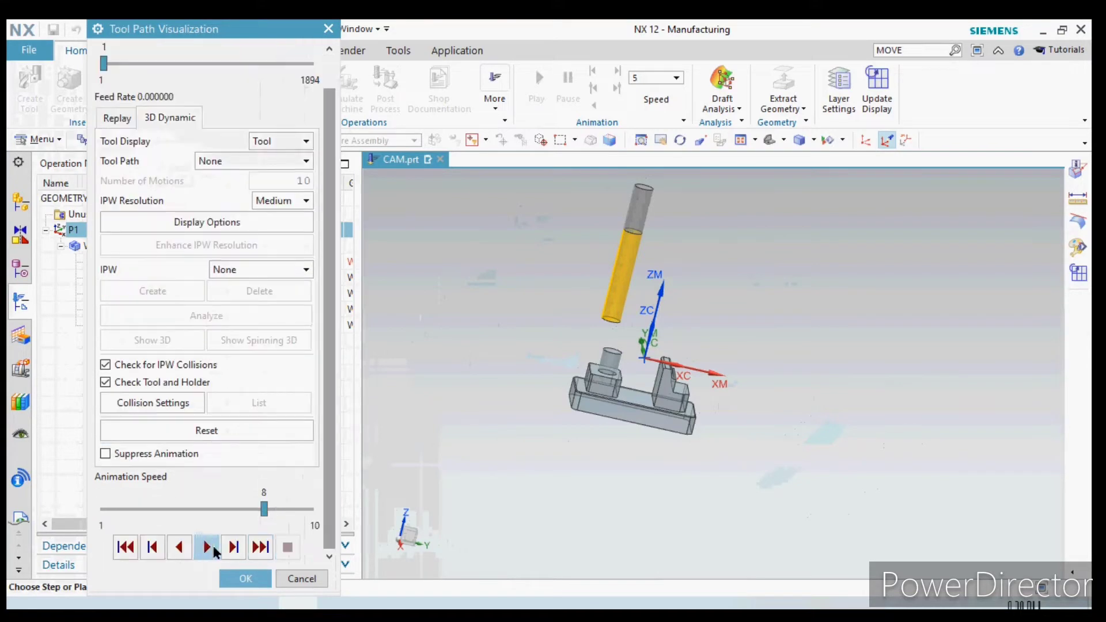
# Play the 3D Dynamic simulation, dismissing the No blank warning and accepting a Bounding Block blank
pyautogui.click(209, 548)
pyautogui.click(551, 335)
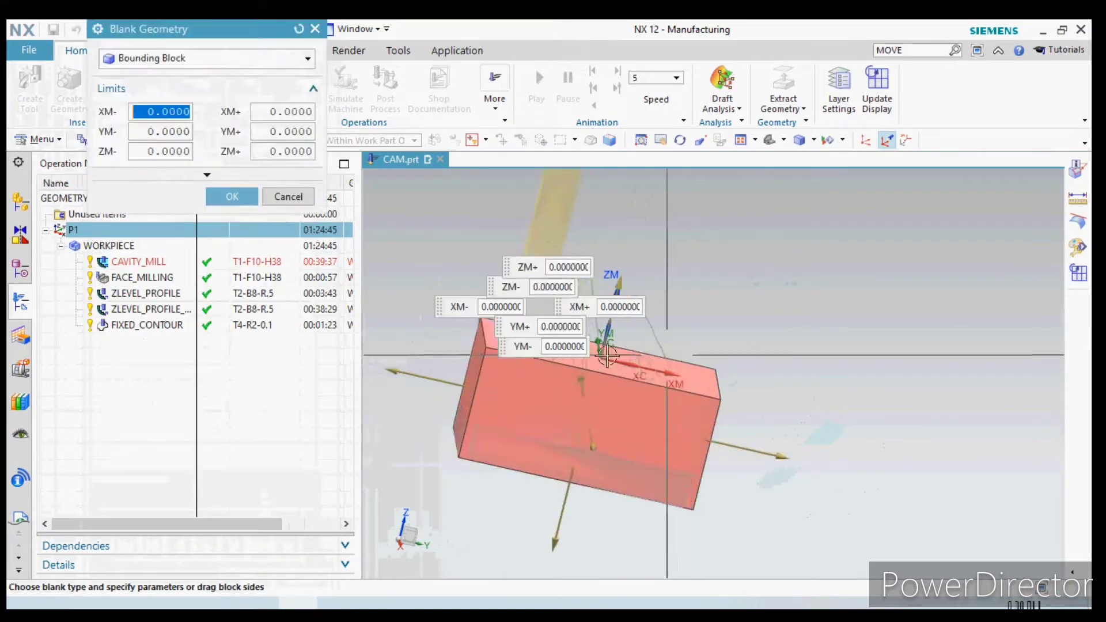
pyautogui.click(230, 196)
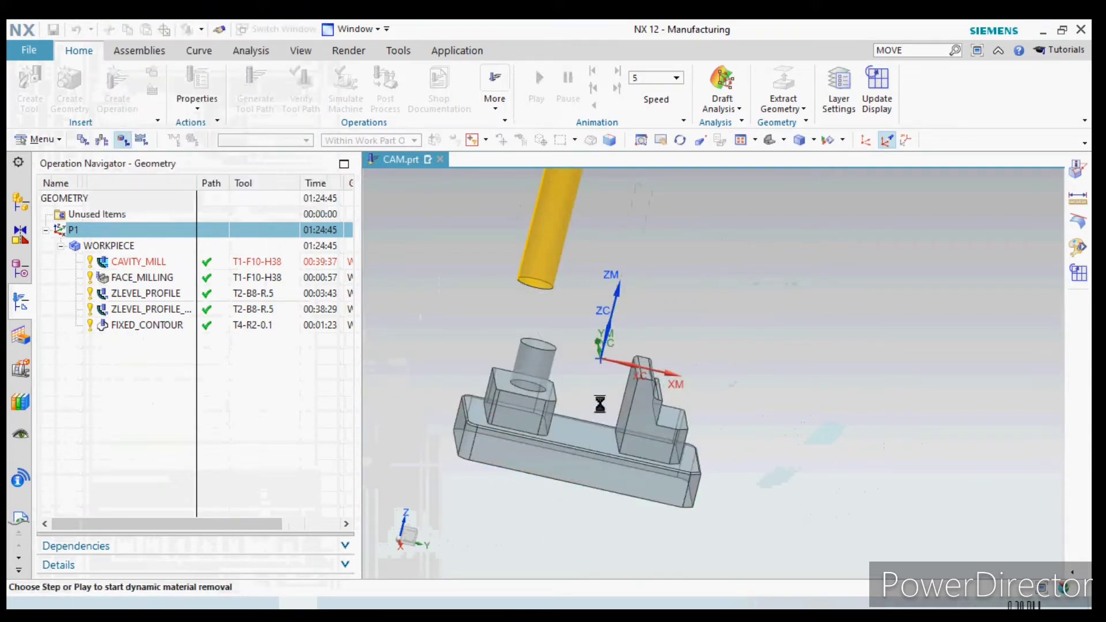
pyautogui.moveTo(600, 385)
pyautogui.mouseDown(button='middle')
pyautogui.moveTo(614, 388)
pyautogui.moveTo(575, 398)
pyautogui.mouseUp(button='middle')
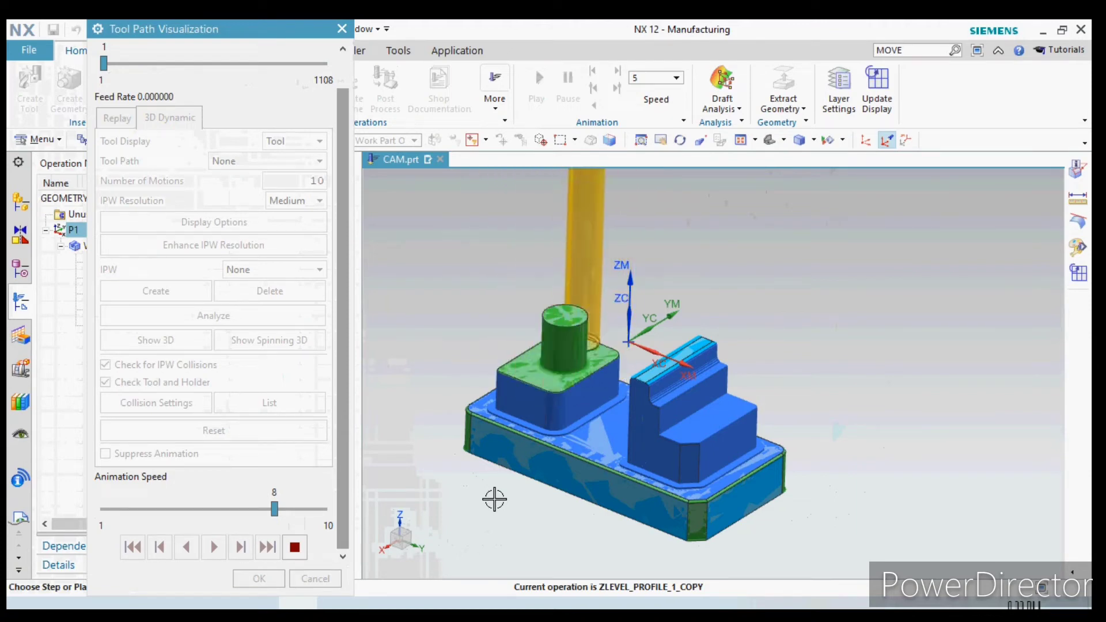
# Zoom and orbit around the machined part as ZLEVEL_PROFILE_1_COPY keeps cutting
pyautogui.scroll(-3, 494, 498)
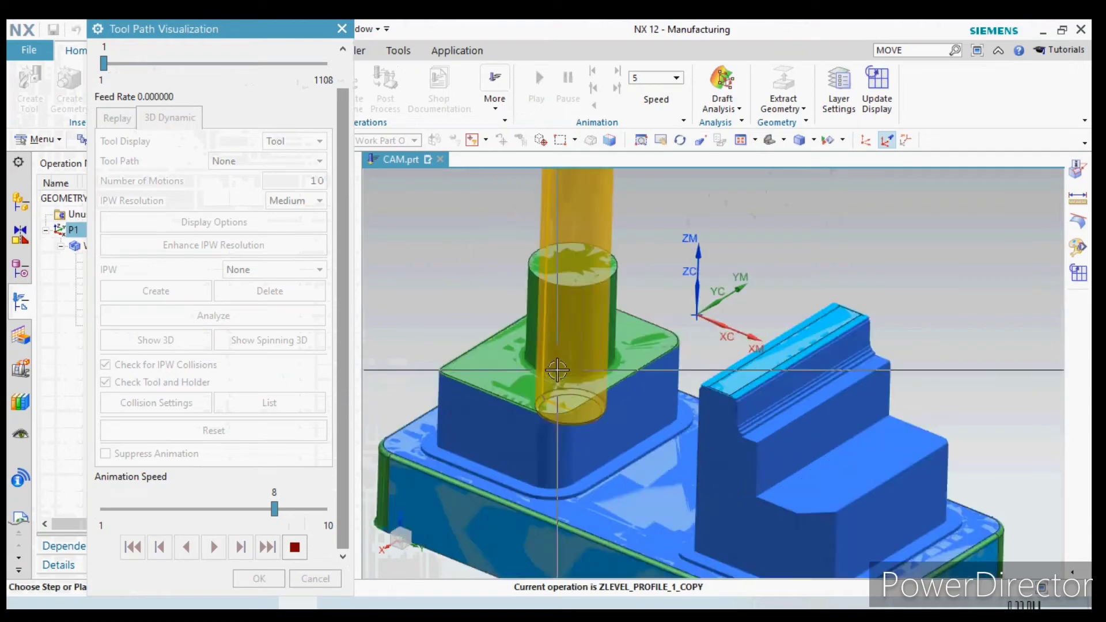
pyautogui.scroll(-3, 518, 460)
pyautogui.moveTo(568, 382)
pyautogui.mouseDown(button='middle')
pyautogui.moveTo(583, 408)
pyautogui.moveTo(641, 413)
pyautogui.moveTo(523, 451)
pyautogui.moveTo(508, 471)
pyautogui.moveTo(490, 449)
pyautogui.mouseUp(button='middle')
pyautogui.scroll(-3, 467, 411)
pyautogui.scroll(2, 558, 400)
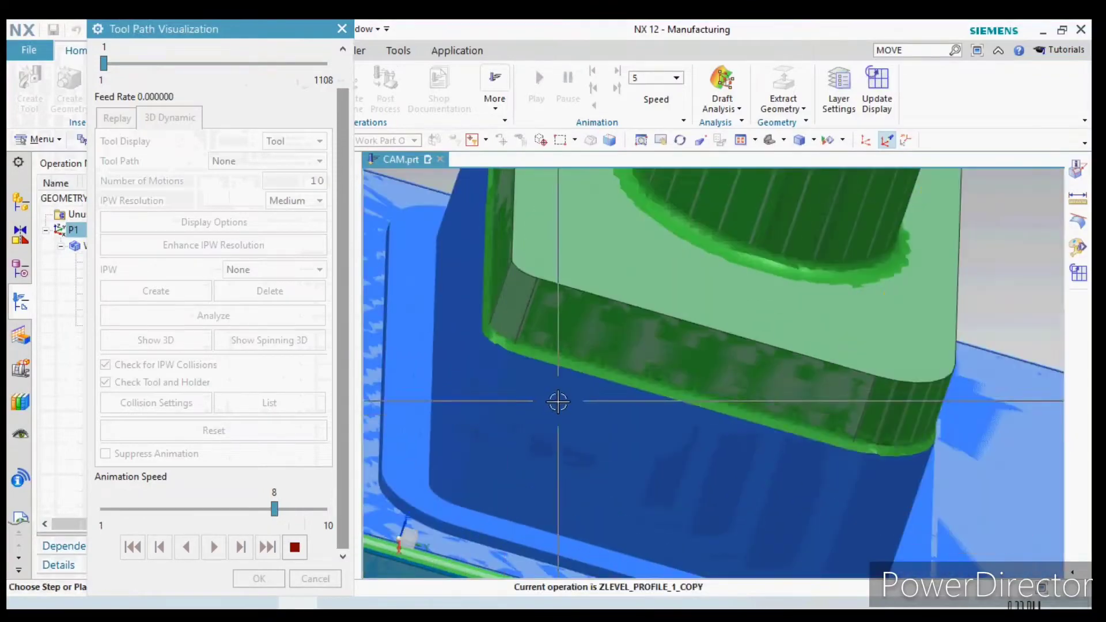
pyautogui.scroll(3, 558, 400)
pyautogui.moveTo(557, 400)
pyautogui.mouseDown(button='middle')
pyautogui.moveTo(711, 395)
pyautogui.moveTo(659, 378)
pyautogui.moveTo(641, 427)
pyautogui.moveTo(694, 442)
pyautogui.moveTo(741, 426)
pyautogui.moveTo(618, 474)
pyautogui.mouseUp(button='middle')
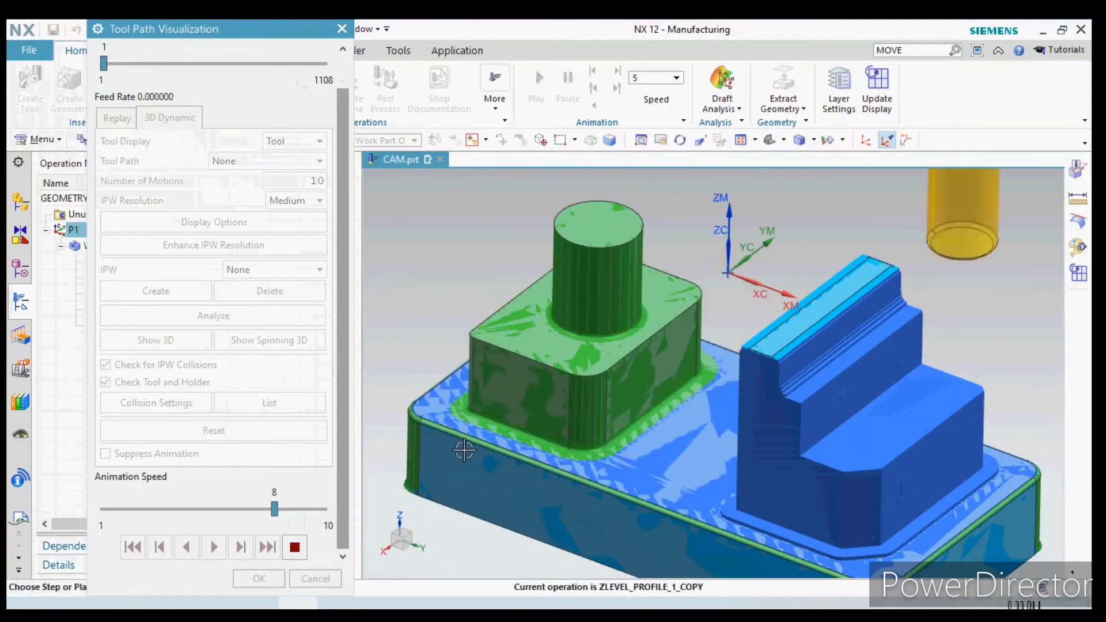
# Orbit to low and steep side views to inspect the stepped rib's profiled walls
pyautogui.scroll(3, 593, 469)
pyautogui.scroll(-3, 593, 469)
pyautogui.scroll(3, 780, 375)
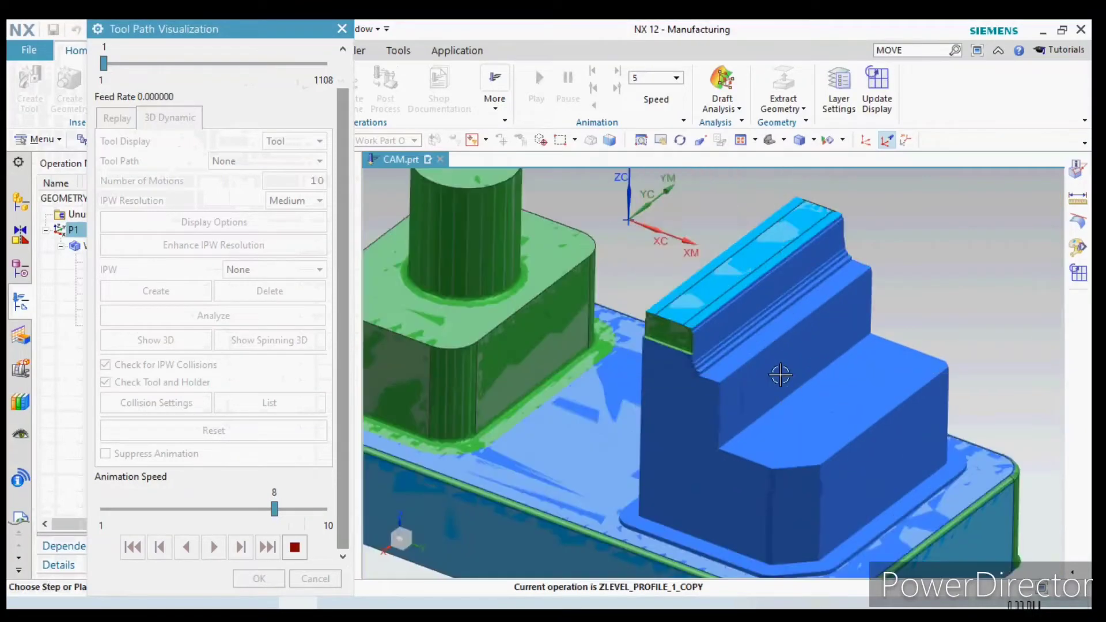
pyautogui.moveTo(780, 375)
pyautogui.mouseDown(button='middle')
pyautogui.moveTo(789, 354)
pyautogui.moveTo(874, 331)
pyautogui.mouseUp(button='middle')
pyautogui.scroll(-3, 874, 330)
pyautogui.scroll(2, 761, 309)
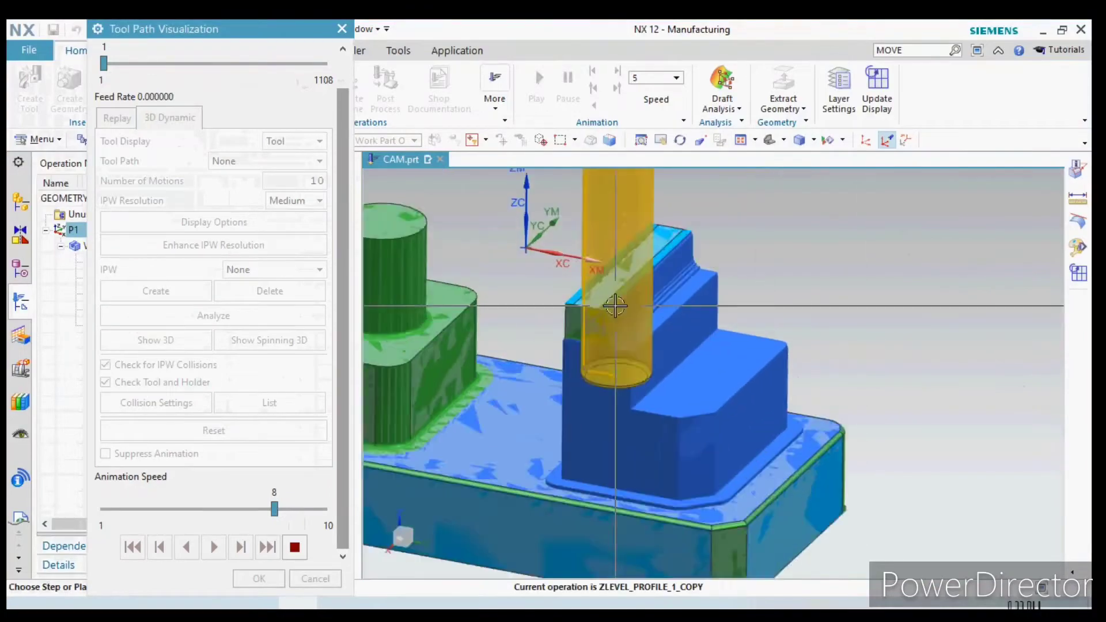
pyautogui.moveTo(761, 309)
pyautogui.mouseDown(button='middle')
pyautogui.moveTo(587, 304)
pyautogui.moveTo(597, 311)
pyautogui.mouseUp(button='middle')
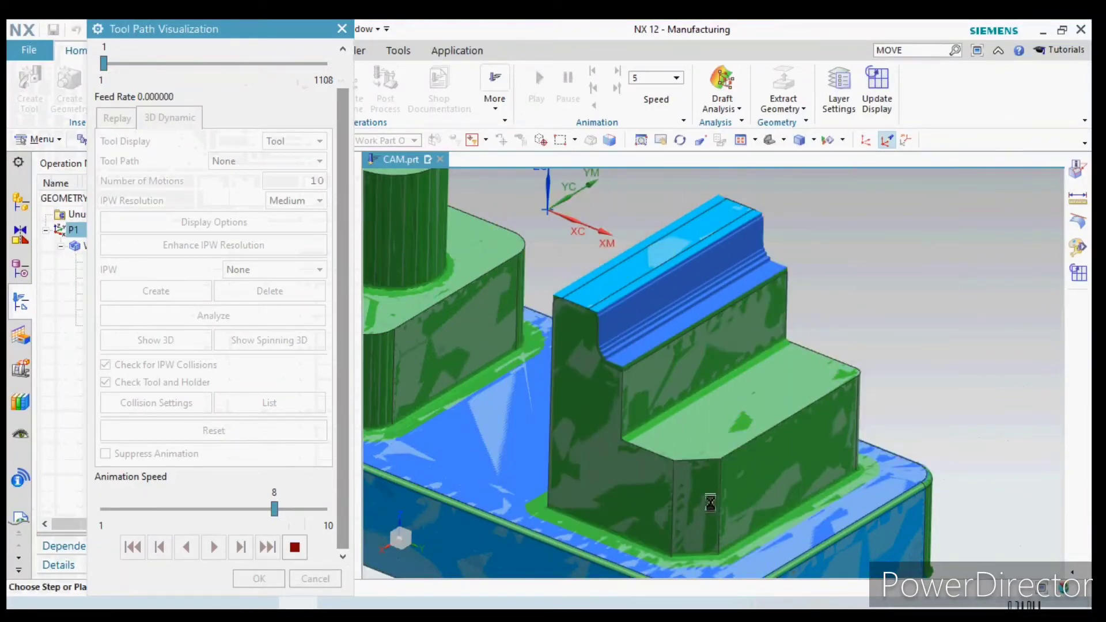
pyautogui.moveTo(688, 416)
pyautogui.mouseDown(button='middle')
pyautogui.moveTo(620, 230)
pyautogui.moveTo(625, 279)
pyautogui.moveTo(686, 311)
pyautogui.mouseUp(button='middle')
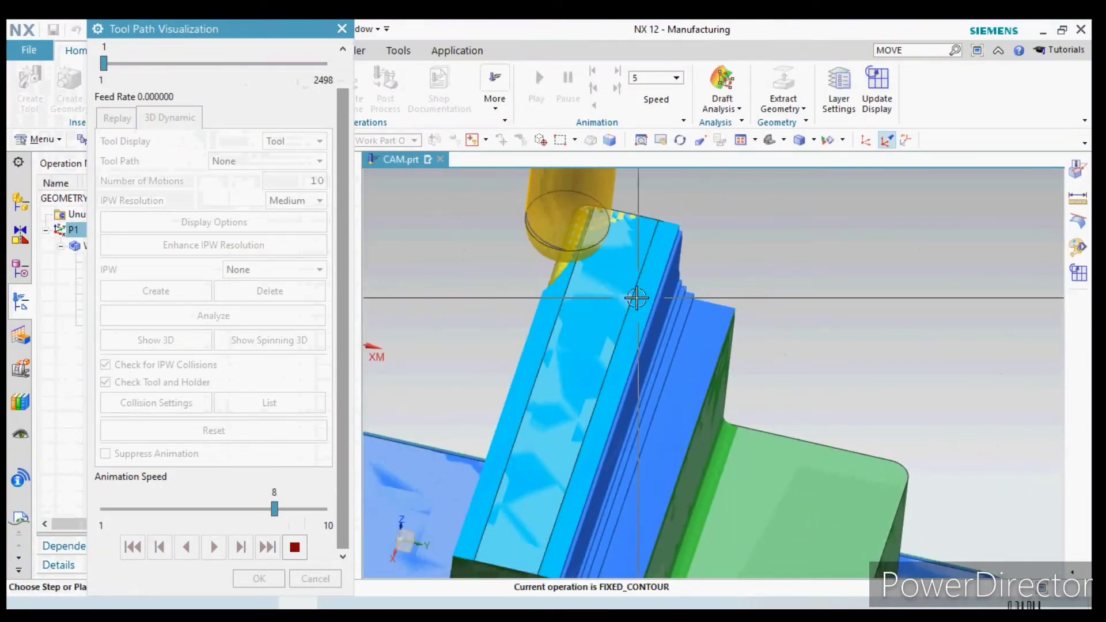
# Set Animation Speed to 6 and orbit around the rib as FIXED_CONTOUR begins
pyautogui.moveTo(605, 315)
pyautogui.mouseDown(button='middle')
pyautogui.moveTo(628, 348)
pyautogui.moveTo(608, 407)
pyautogui.moveTo(632, 341)
pyautogui.moveTo(624, 363)
pyautogui.mouseUp(button='middle')
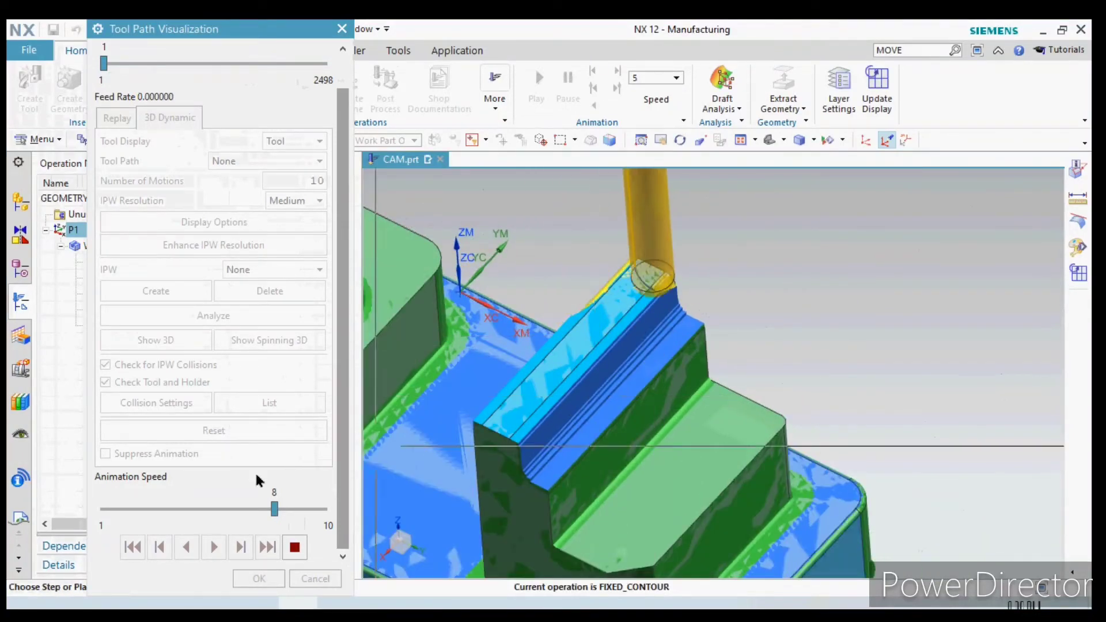
pyautogui.click(225, 509)
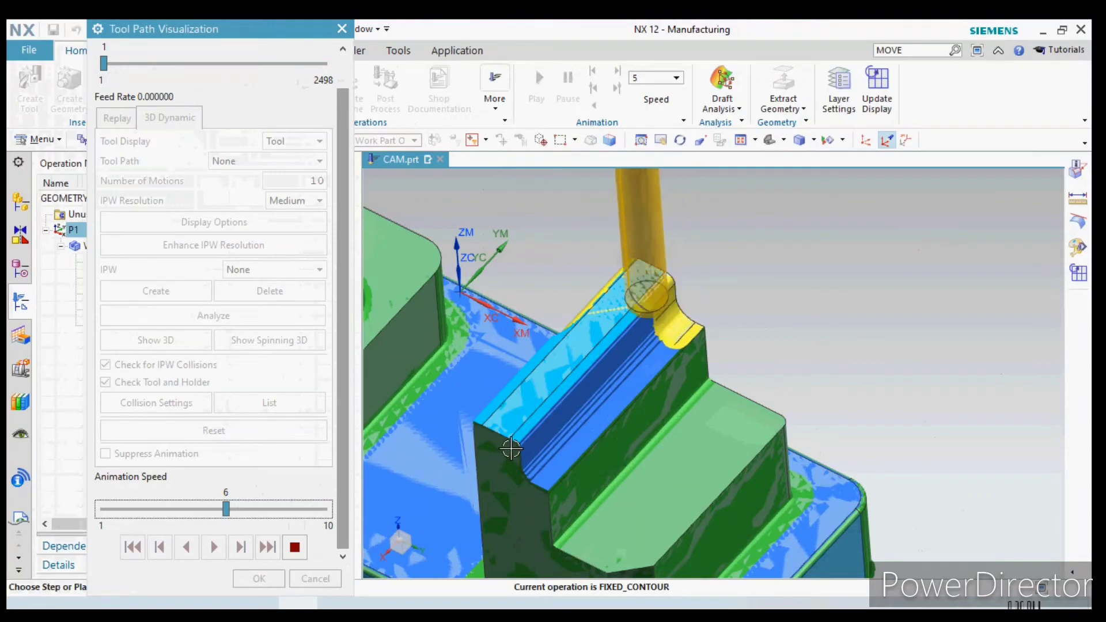
pyautogui.moveTo(511, 449); pyautogui.dragTo(623, 395, button='middle')
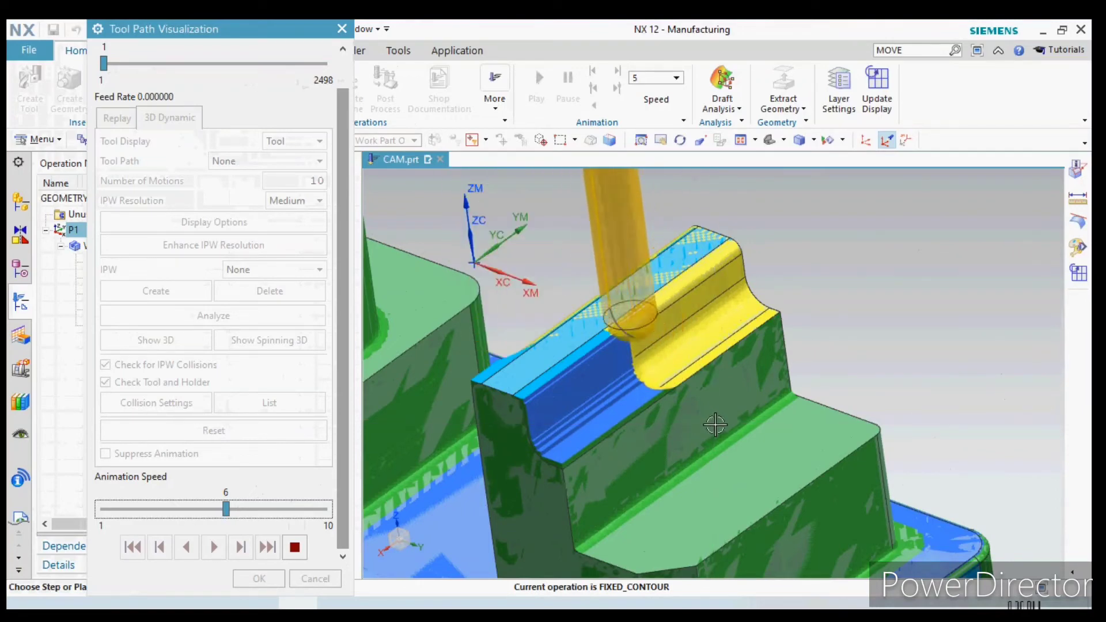
pyautogui.scroll(-3, 715, 424)
pyautogui.scroll(3, 717, 444)
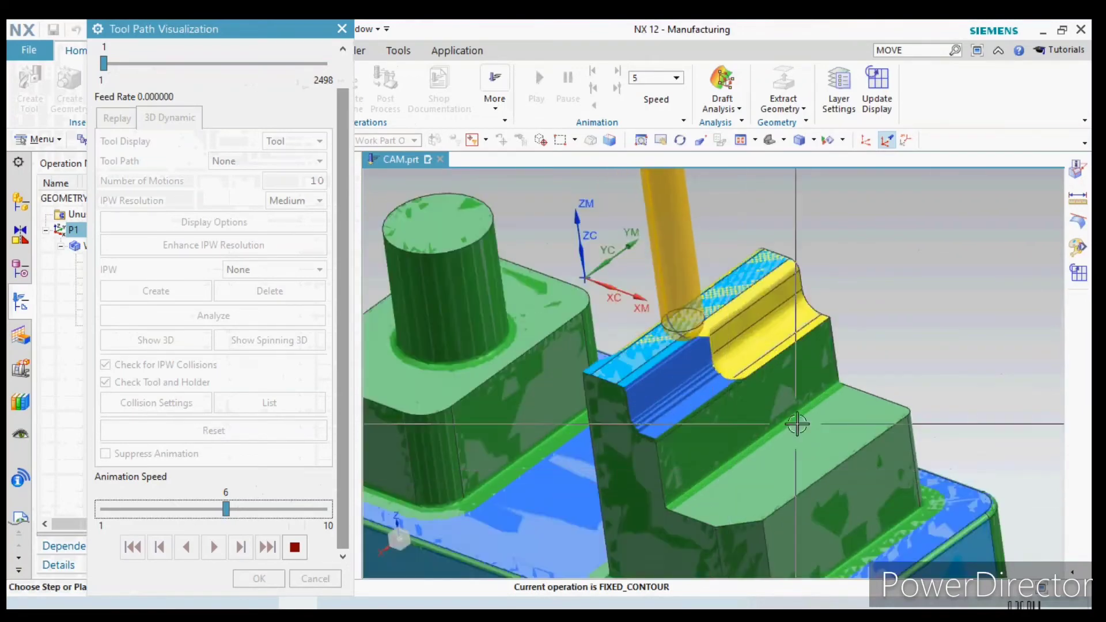
pyautogui.scroll(2, 721, 462)
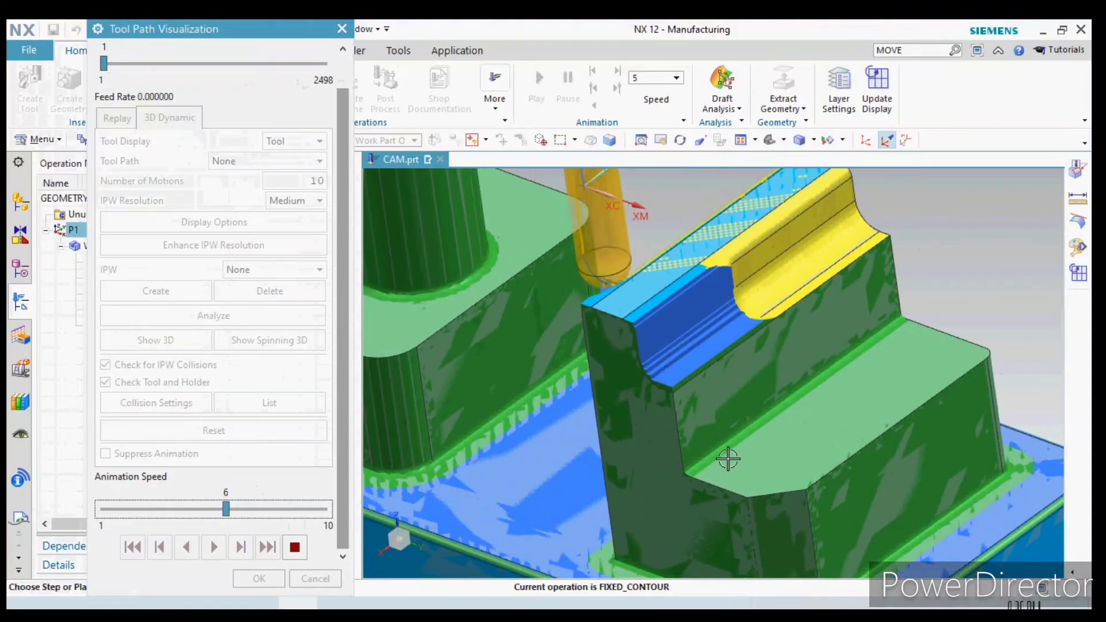
pyautogui.scroll(-1, 725, 438)
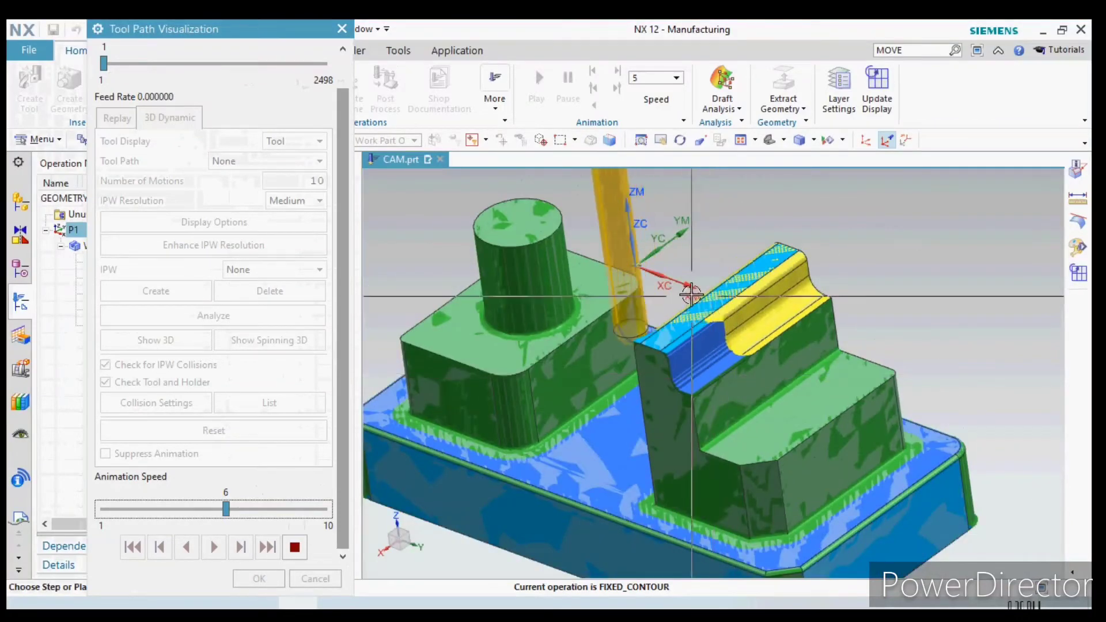
pyautogui.scroll(2, 691, 295)
pyautogui.moveTo(691, 294)
pyautogui.mouseDown(button='middle')
pyautogui.moveTo(694, 365)
pyautogui.moveTo(735, 370)
pyautogui.moveTo(658, 366)
pyautogui.moveTo(685, 386)
pyautogui.moveTo(659, 371)
pyautogui.moveTo(612, 382)
pyautogui.moveTo(669, 309)
pyautogui.moveTo(667, 346)
pyautogui.moveTo(785, 351)
pyautogui.moveTo(726, 369)
pyautogui.moveTo(684, 353)
pyautogui.moveTo(758, 409)
pyautogui.mouseUp(button='middle')
# Zoom in on the rib's rounded top, then restore Animation Speed to 8 until motion 2498
pyautogui.scroll(2, 683, 380)
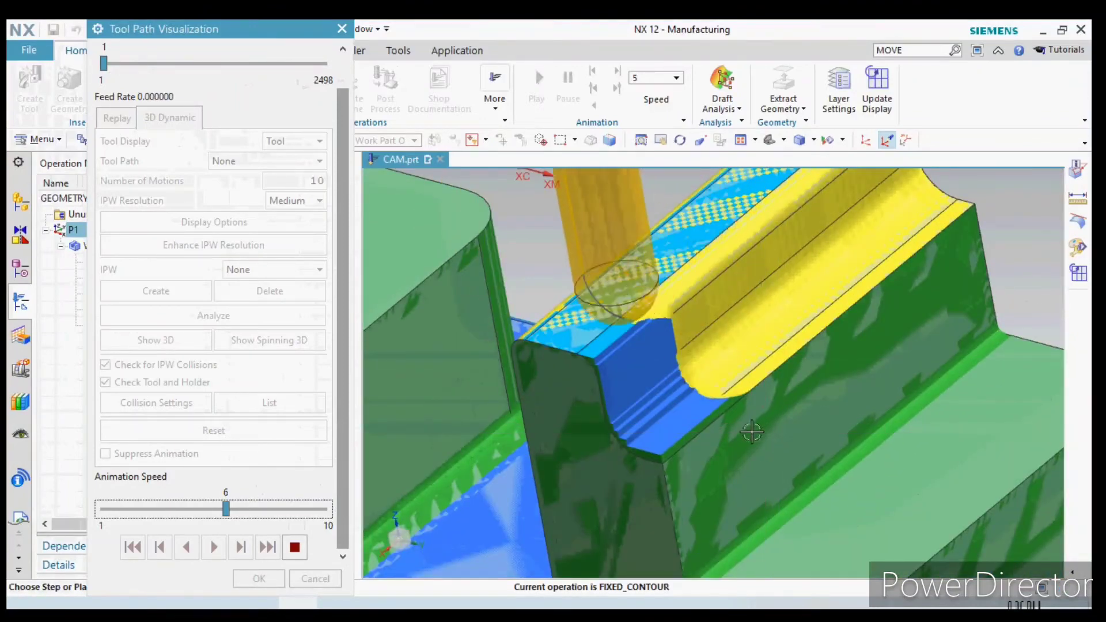
pyautogui.scroll(2, 674, 336)
pyautogui.scroll(3, 674, 336)
pyautogui.scroll(2, 681, 336)
pyautogui.scroll(-8, 784, 324)
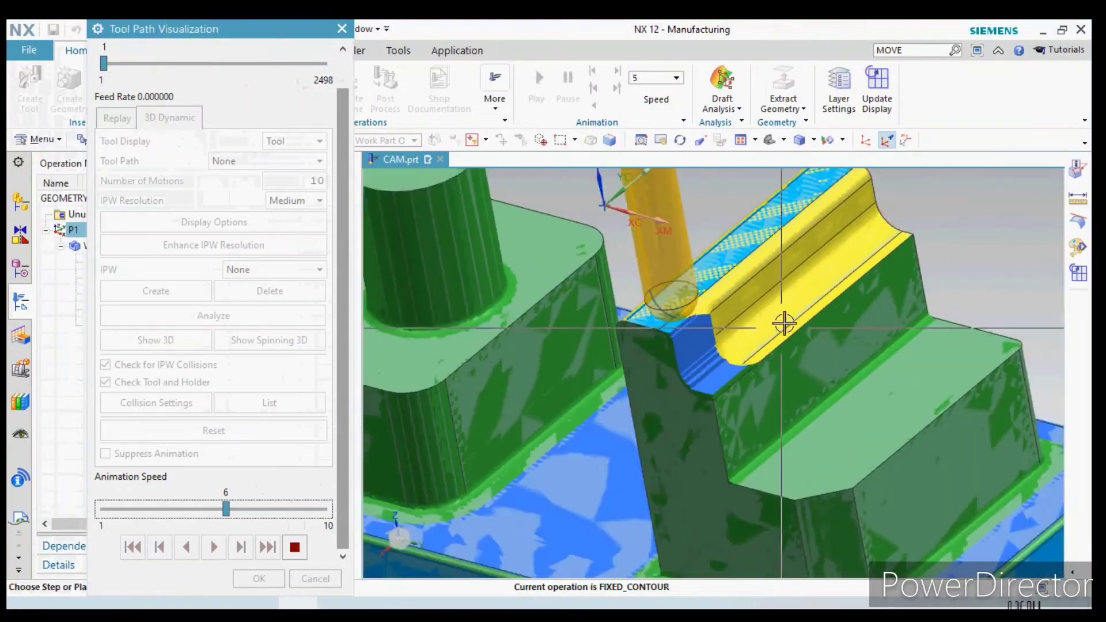
pyautogui.scroll(3, 787, 313)
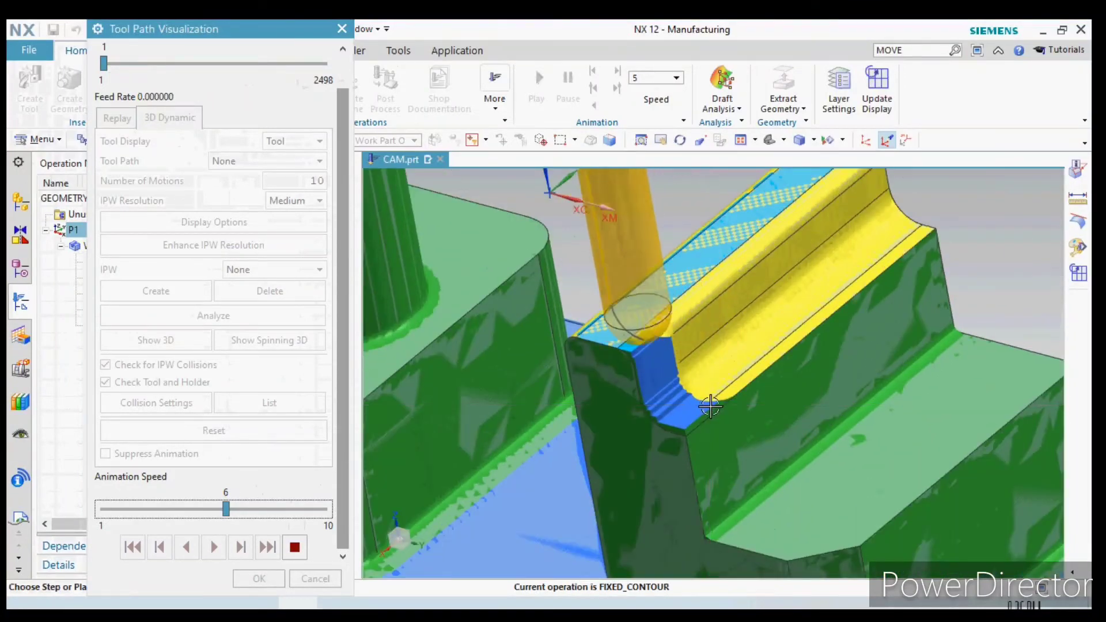
pyautogui.moveTo(226, 508); pyautogui.dragTo(274, 508)
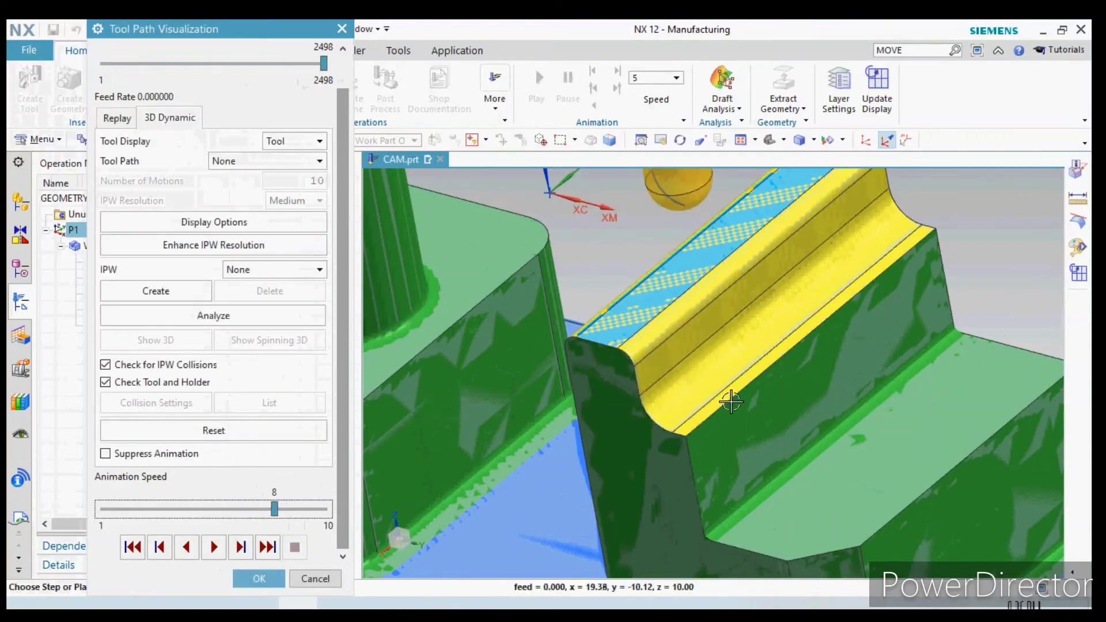
pyautogui.moveTo(719, 390); pyautogui.dragTo(811, 396, button='middle')
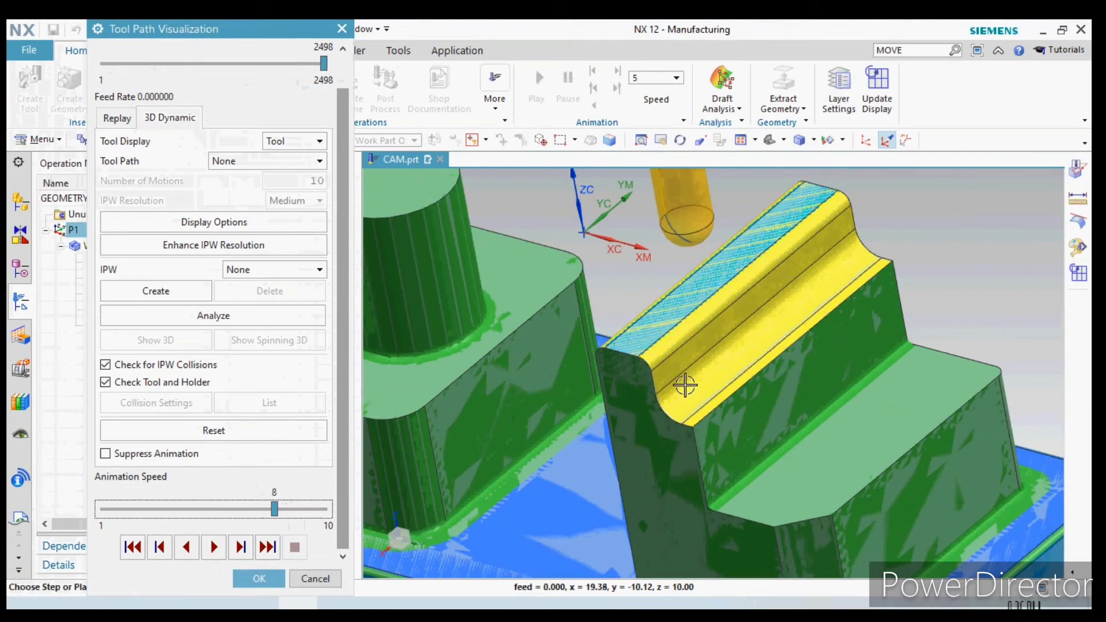
pyautogui.scroll(-3, 706, 363)
pyautogui.moveTo(715, 370)
pyautogui.mouseDown(button='middle')
pyautogui.moveTo(614, 440)
pyautogui.moveTo(693, 383)
pyautogui.mouseUp(button='middle')
pyautogui.scroll(5, 614, 441)
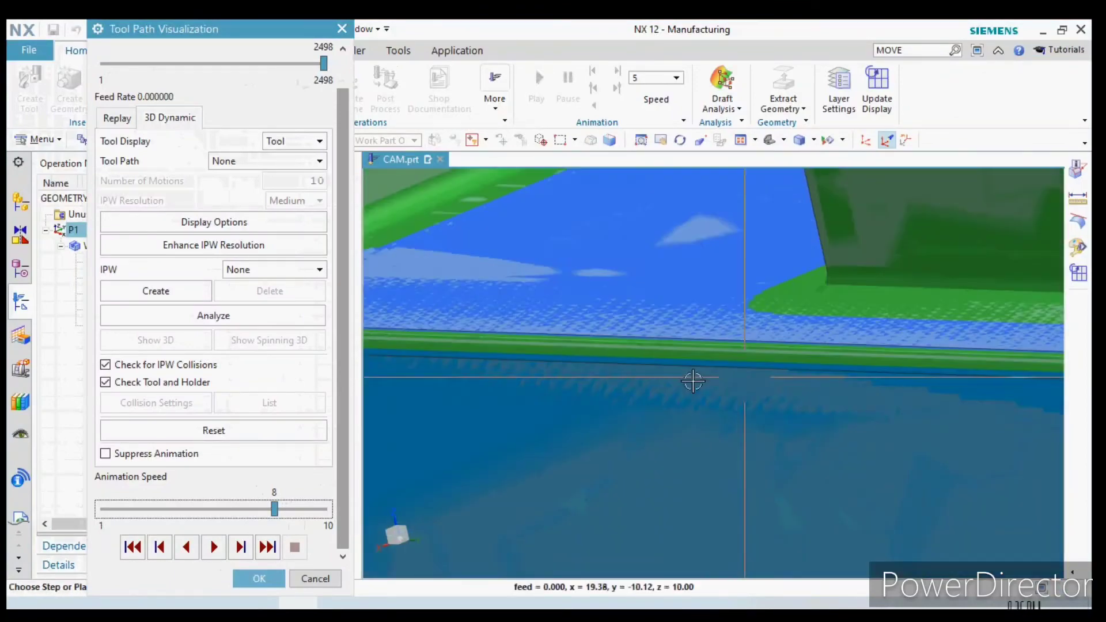
pyautogui.scroll(-2, 704, 415)
pyautogui.scroll(-2, 704, 415)
pyautogui.moveTo(950, 425)
pyautogui.mouseDown(button='middle')
pyautogui.moveTo(859, 467)
pyautogui.moveTo(975, 404)
pyautogui.moveTo(741, 420)
pyautogui.moveTo(850, 384)
pyautogui.moveTo(833, 349)
pyautogui.mouseUp(button='middle')
pyautogui.scroll(-3, 976, 404)
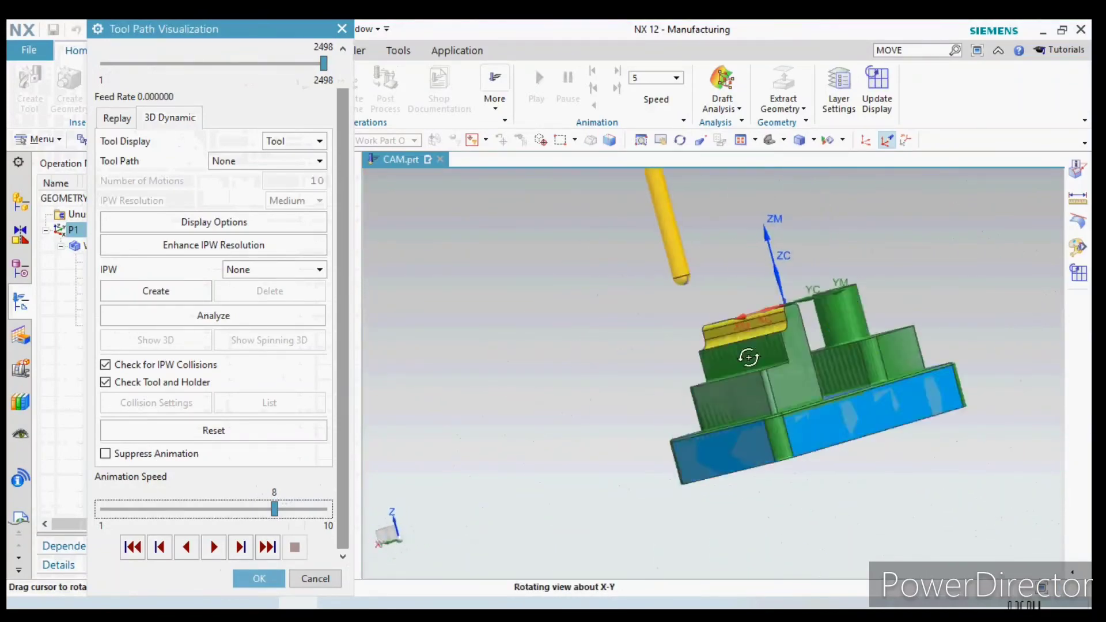
# Close Tool Path Visualization with OK and show the movie recording controls
pyautogui.click(245, 579)
pyautogui.click(403, 51)
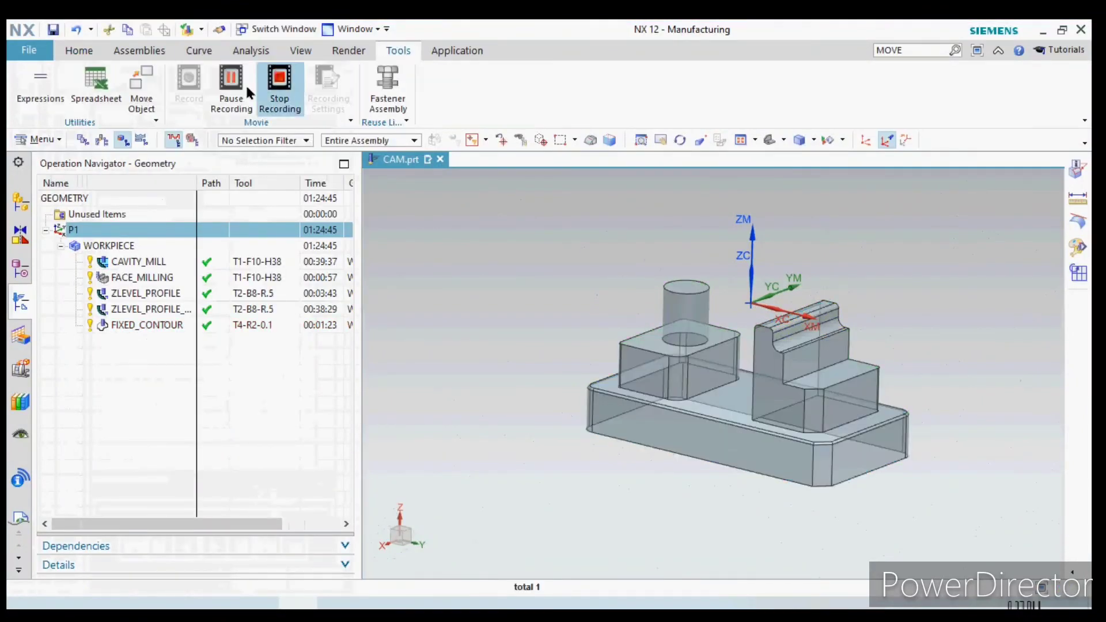